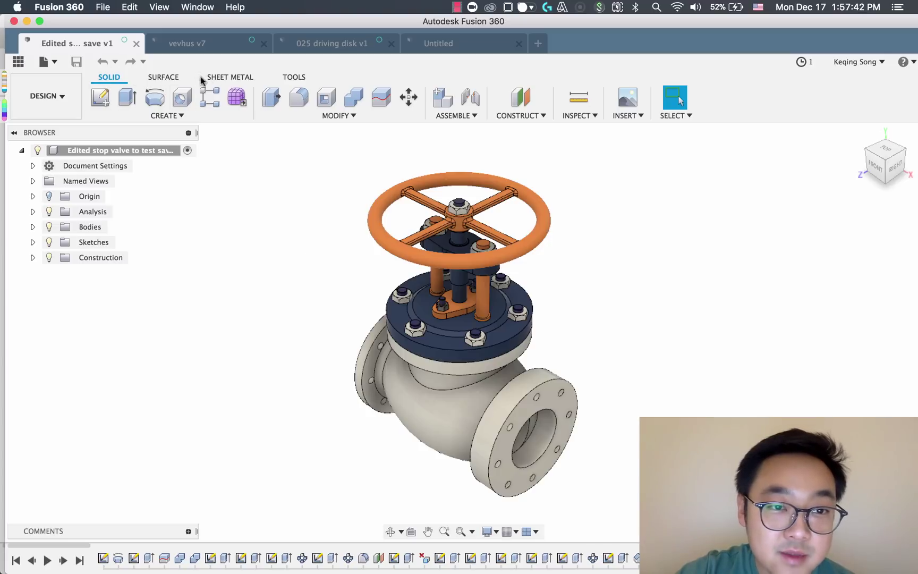
- Look through the surface and sheet metal toolsets, return to the solid tools and view the stop valve model
{"action": "left_click", "coordinate": [162, 77]}
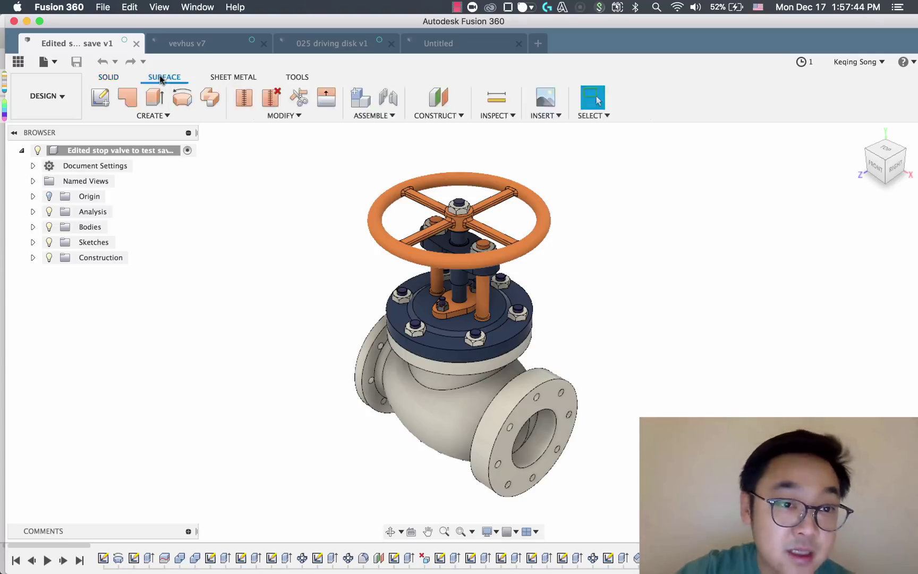
{"action": "left_click", "coordinate": [232, 78]}
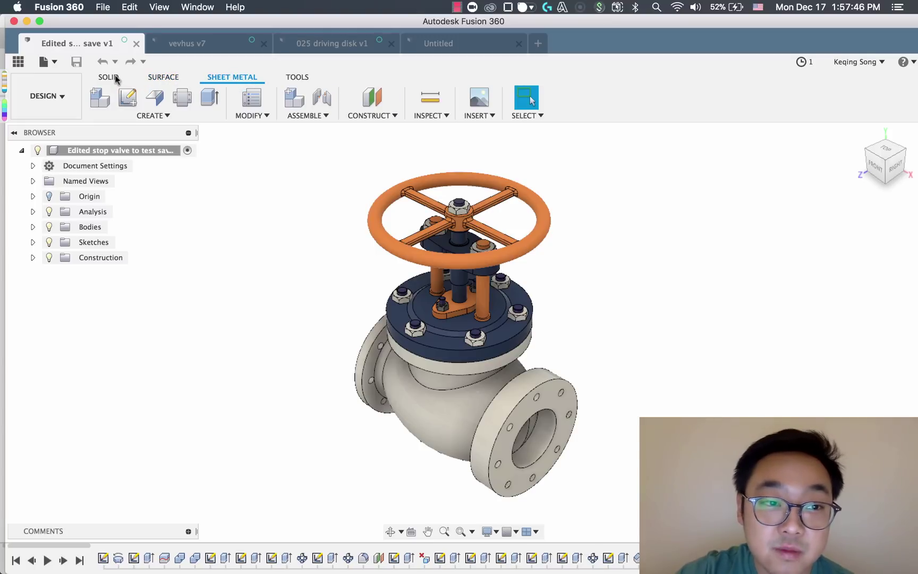
{"action": "left_click", "coordinate": [108, 76]}
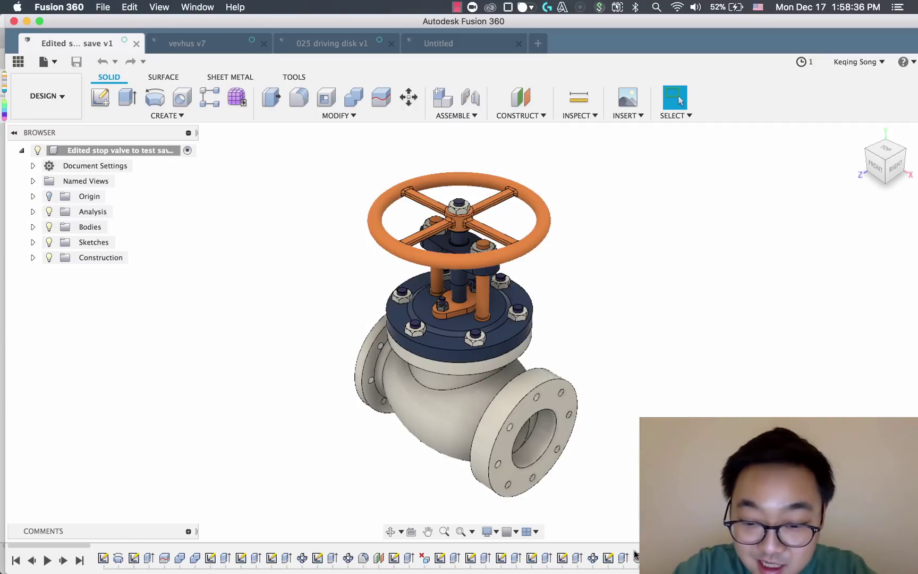
{"action": "left_click", "coordinate": [611, 562]}
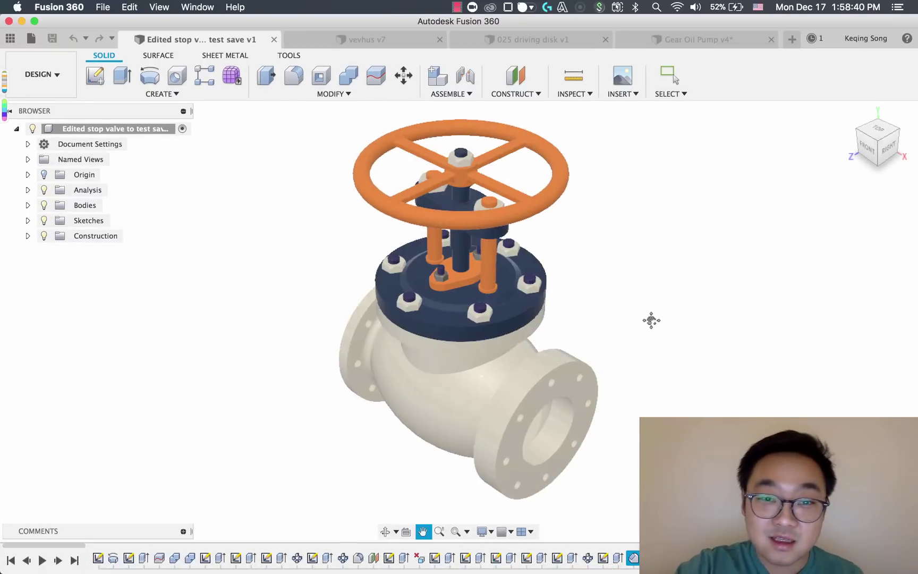
{"action": "middle_click_drag", "start_coordinate": [696, 320], "coordinate": [645, 317]}
{"action": "left_click", "coordinate": [668, 311]}
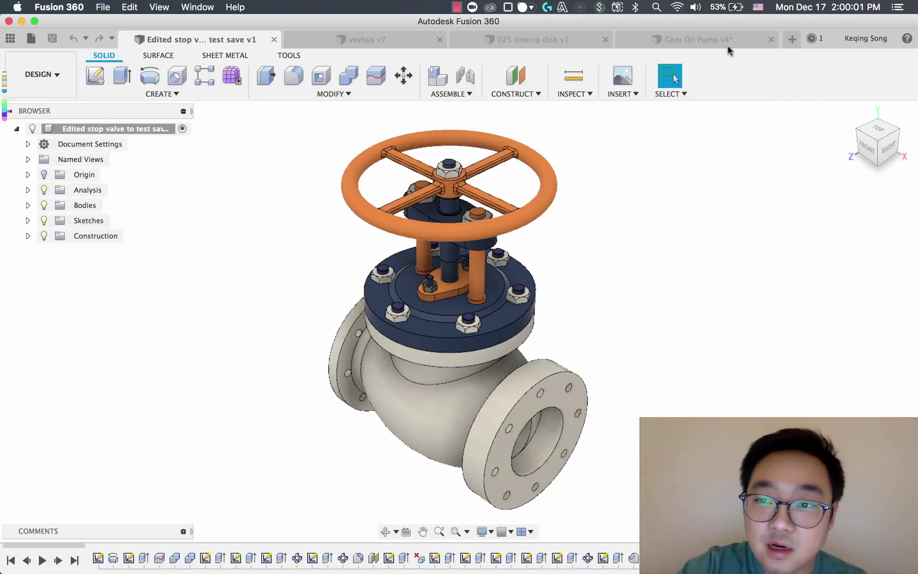
- View the open designs 025 driving disk v1, vevhus v7 and Gear Oil Pump v4 one after another
{"action": "left_click", "coordinate": [547, 40]}
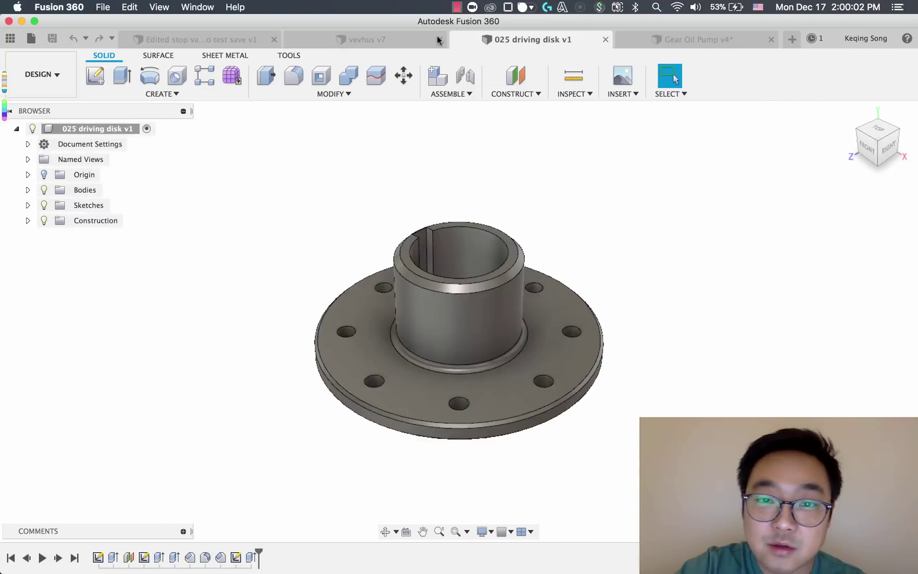
{"action": "left_click", "coordinate": [357, 45]}
{"action": "left_click", "coordinate": [523, 40]}
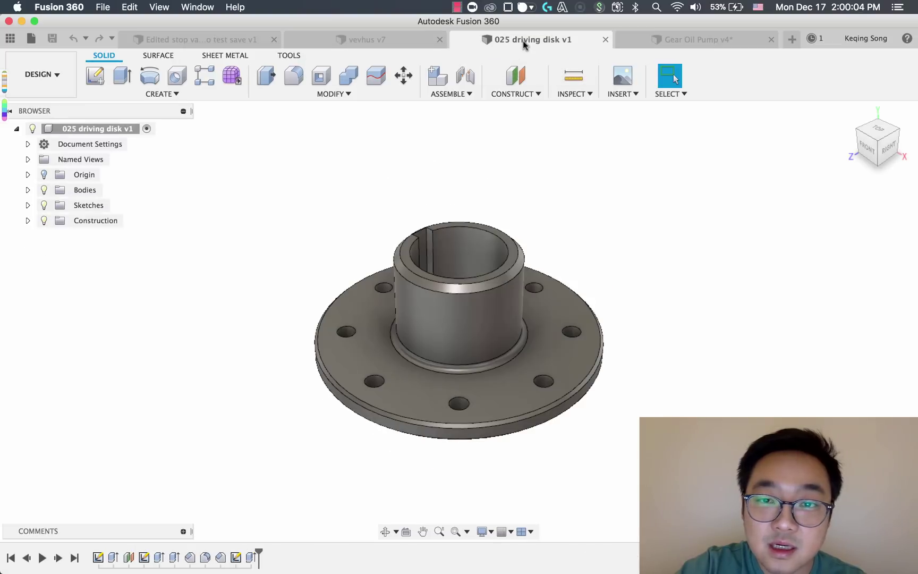
{"action": "left_click", "coordinate": [695, 42]}
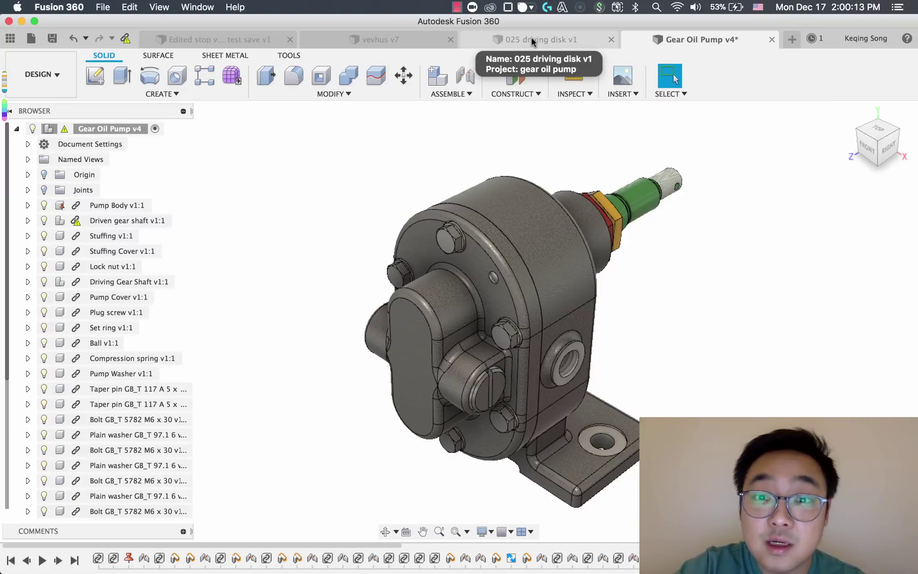
{"action": "left_click", "coordinate": [533, 39]}
{"action": "left_click", "coordinate": [377, 41]}
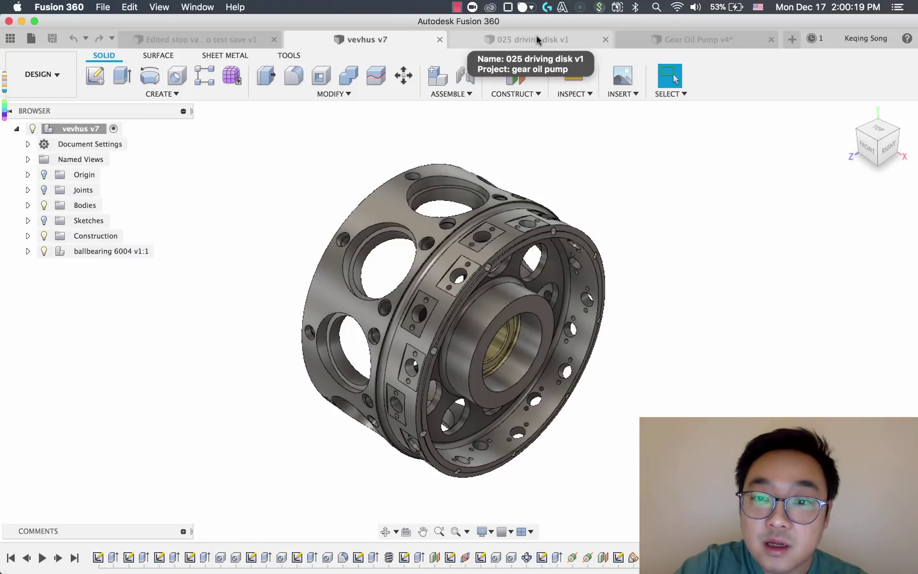
- Create six new empty designs alongside the ones already open
{"action": "left_click", "coordinate": [792, 40]}
{"action": "left_click", "coordinate": [792, 40]}
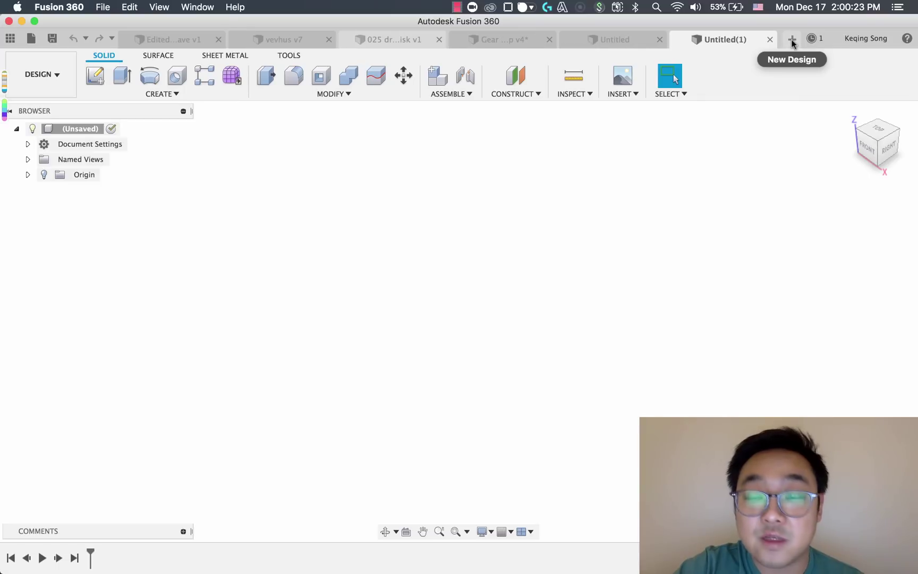
{"action": "left_click", "coordinate": [792, 40]}
{"action": "left_click", "coordinate": [791, 40]}
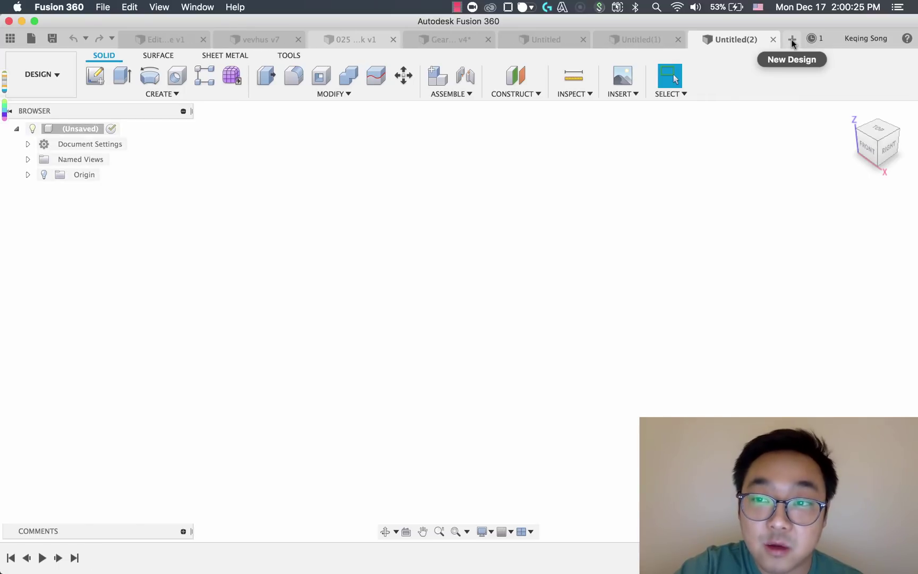
{"action": "left_click", "coordinate": [791, 41]}
{"action": "left_click", "coordinate": [791, 41]}
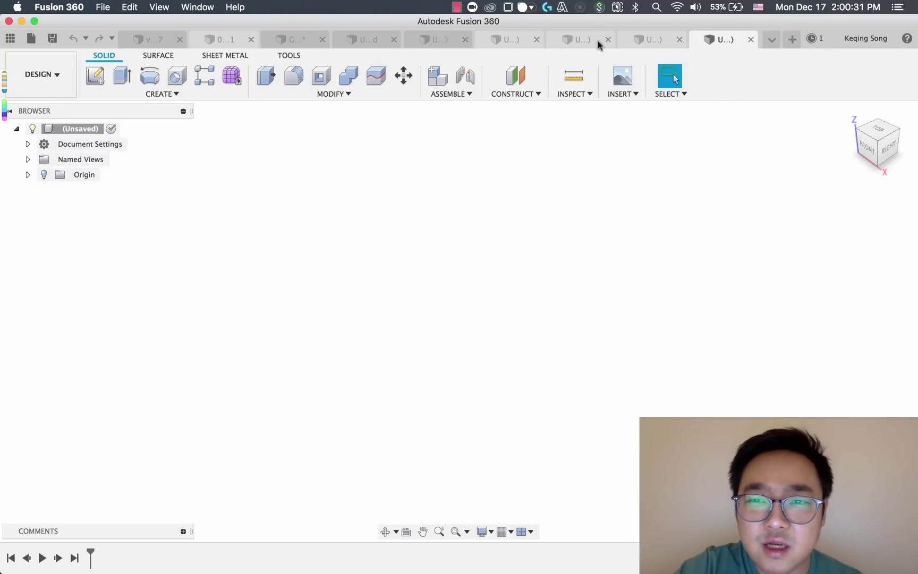
- Use the list of open documents to switch to Untitled, 025 driving disk v1 and Edited stop valve to test save v1
{"action": "left_click", "coordinate": [772, 40]}
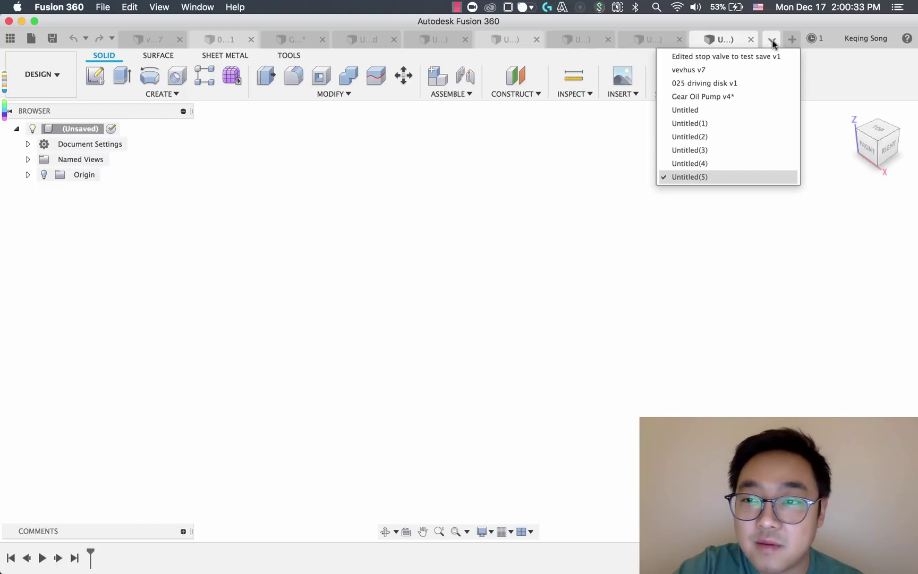
{"action": "left_click", "coordinate": [694, 109]}
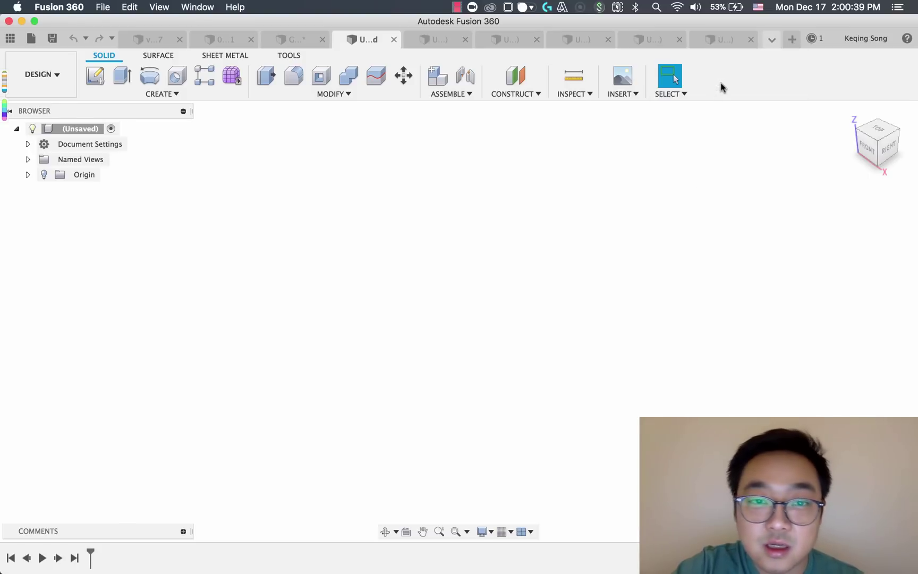
{"action": "left_click", "coordinate": [771, 39]}
{"action": "left_click", "coordinate": [699, 86]}
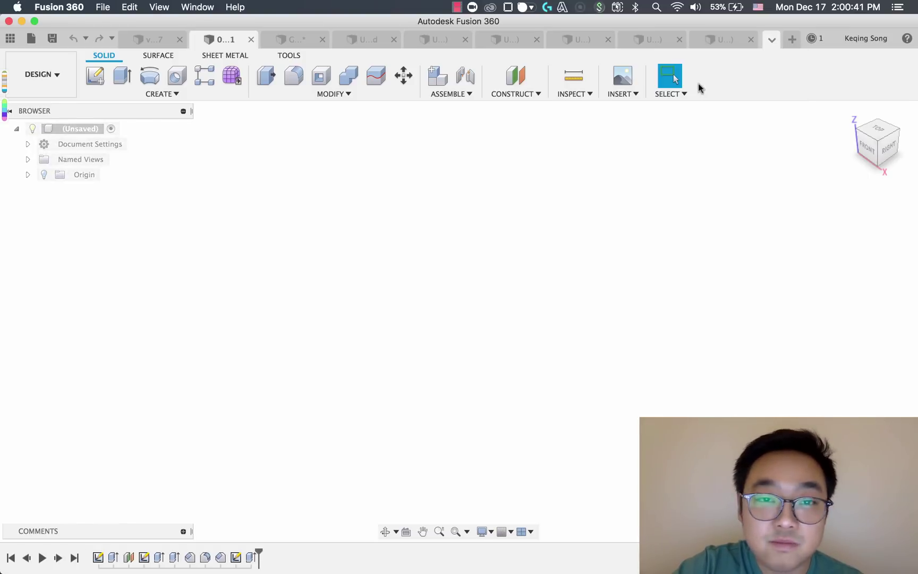
{"action": "left_click", "coordinate": [773, 38]}
{"action": "left_click", "coordinate": [714, 63]}
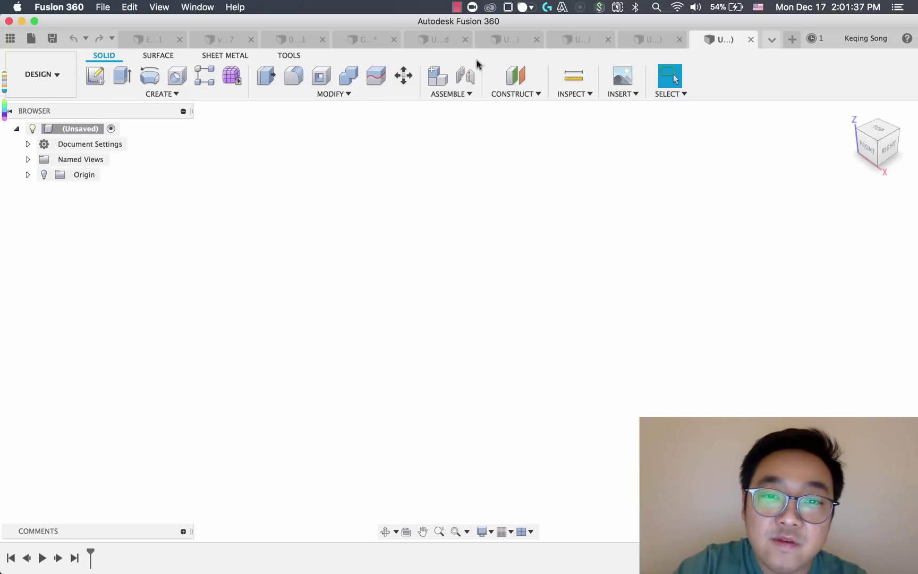
- Look over the solid modify and assemble commands and the surface and sheet metal toolsets, ending on the solid tools
{"action": "left_click", "coordinate": [458, 95]}
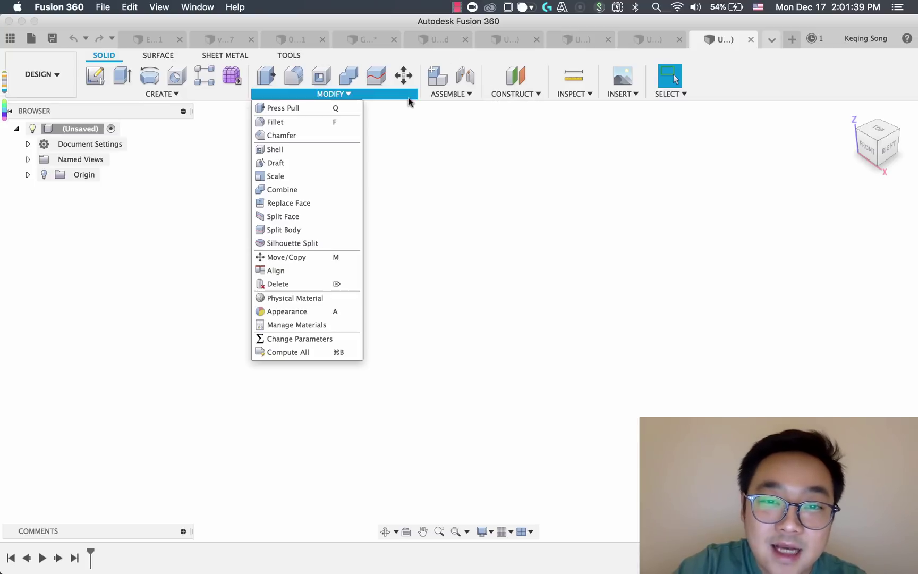
{"action": "left_click", "coordinate": [473, 172]}
{"action": "left_click", "coordinate": [469, 95]}
{"action": "left_click", "coordinate": [330, 159]}
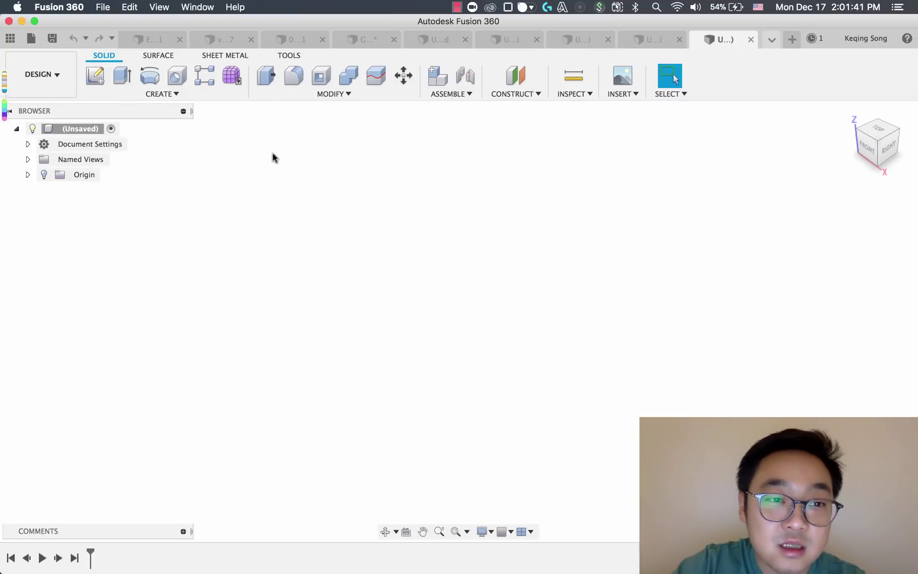
{"action": "left_click", "coordinate": [160, 56]}
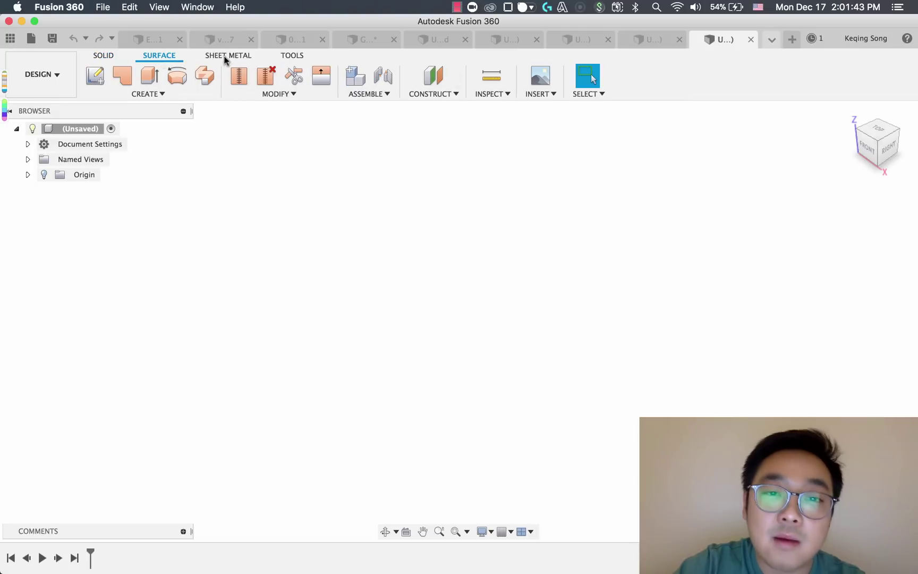
{"action": "left_click", "coordinate": [226, 57]}
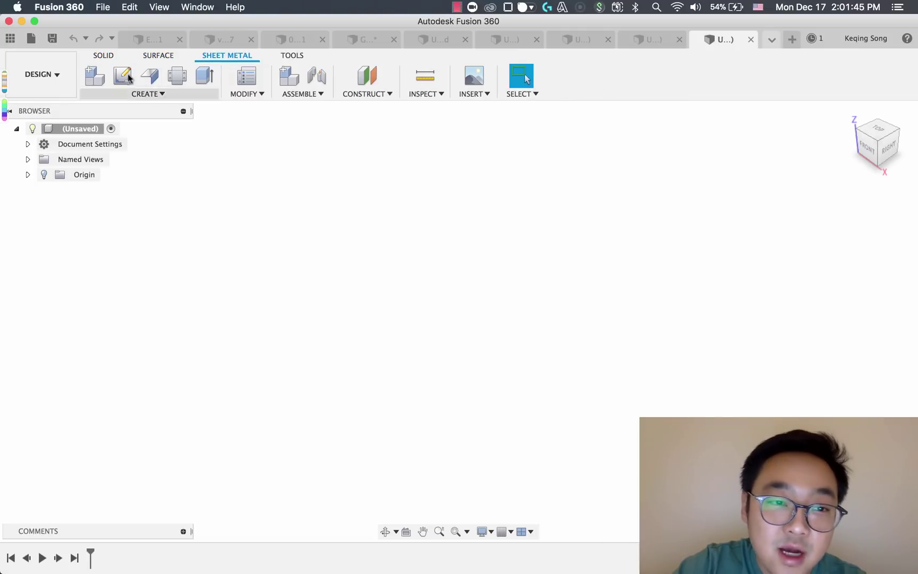
{"action": "left_click", "coordinate": [106, 56]}
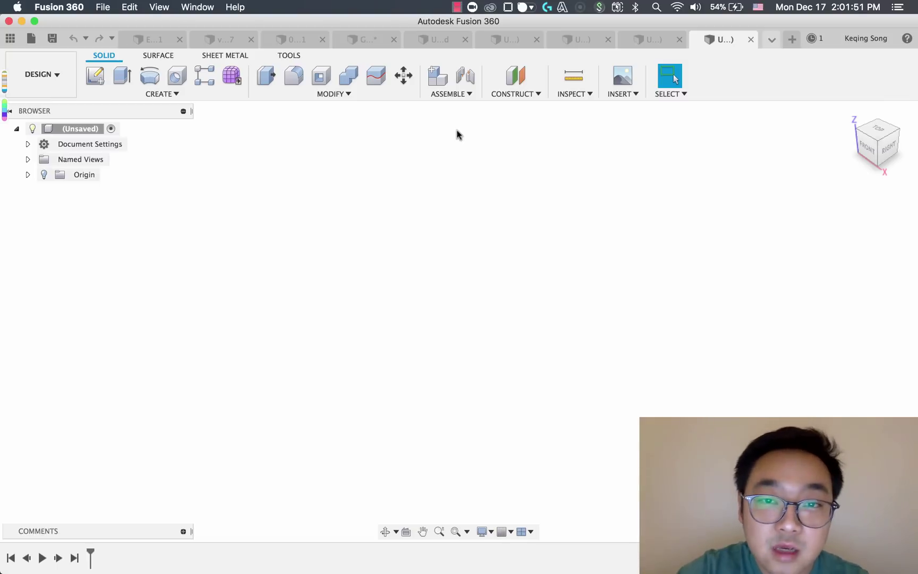
- Start a new sketch on the front plane, view the solid tools during it and return to the sketch tools
{"action": "left_click", "coordinate": [95, 76]}
{"action": "left_click", "coordinate": [474, 321]}
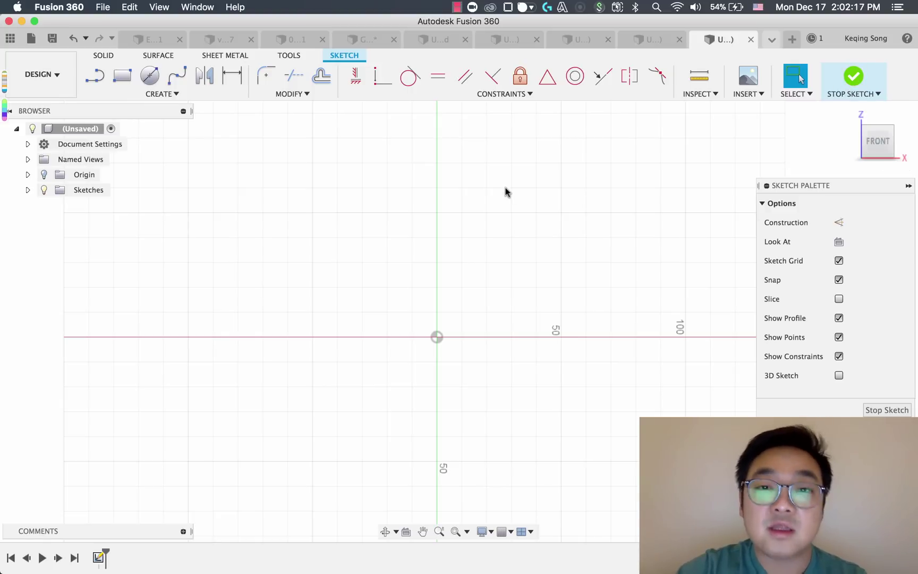
{"action": "left_click", "coordinate": [94, 57]}
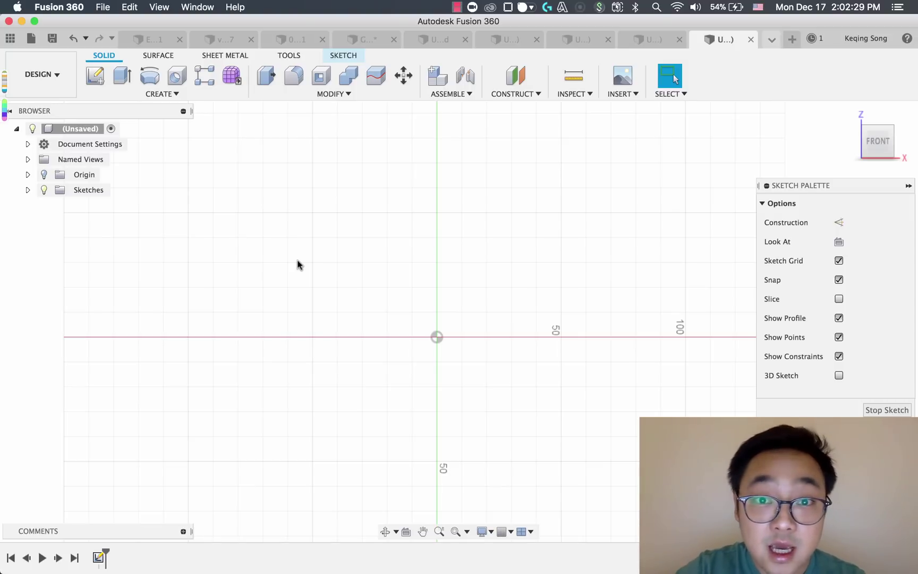
{"action": "left_click", "coordinate": [341, 55]}
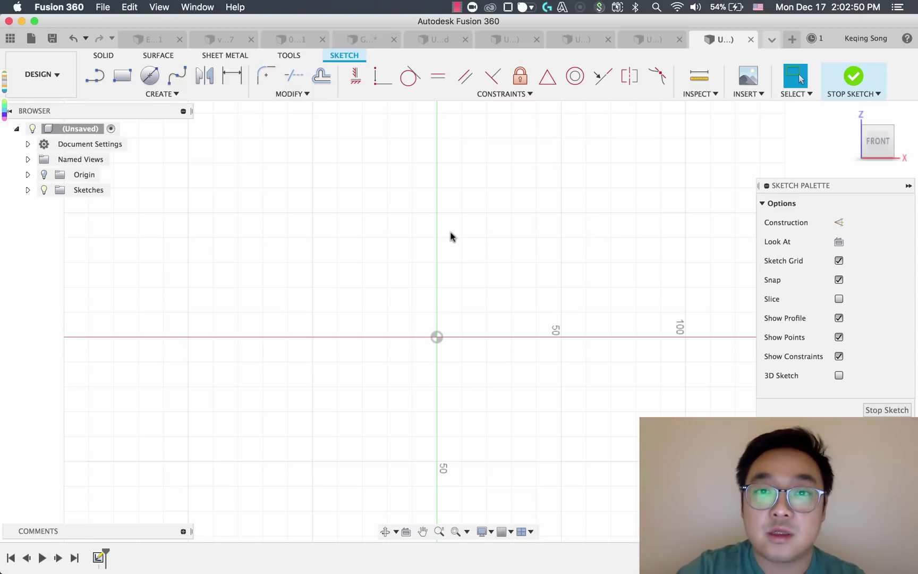
- Sketch a large circle centred on the origin and a smaller circle inside it, above and left of its centre
{"action": "left_click", "coordinate": [149, 75]}
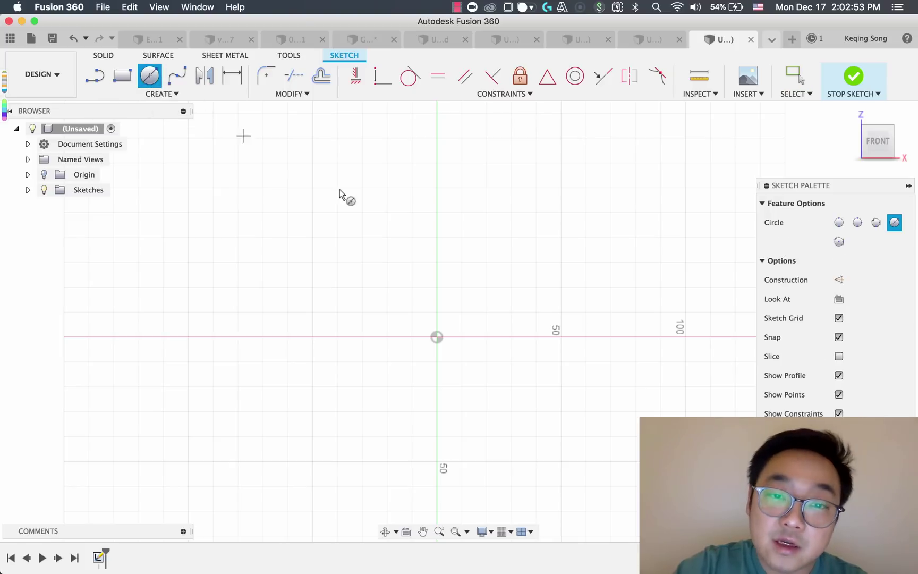
{"action": "left_click", "coordinate": [437, 336]}
{"action": "left_click", "coordinate": [599, 394]}
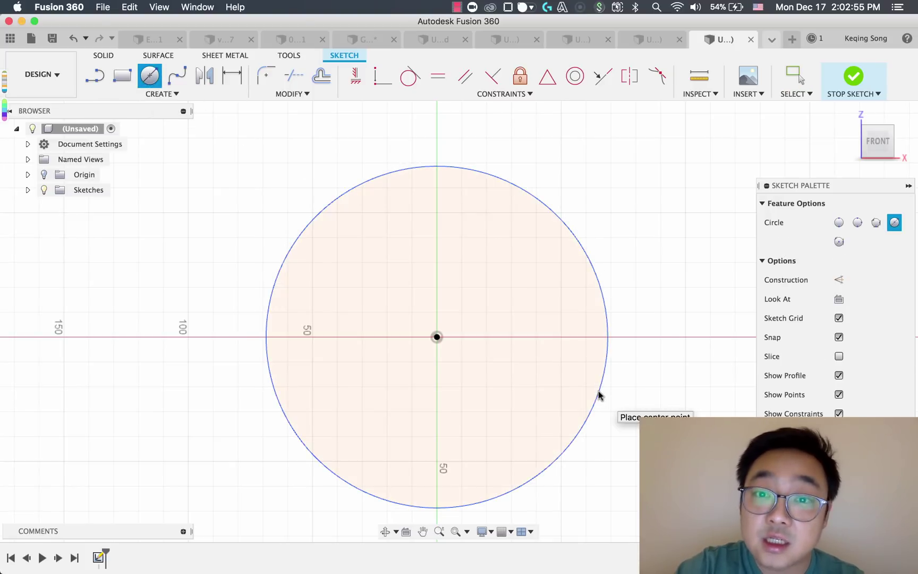
{"action": "left_click", "coordinate": [397, 251]}
{"action": "left_click", "coordinate": [447, 281]}
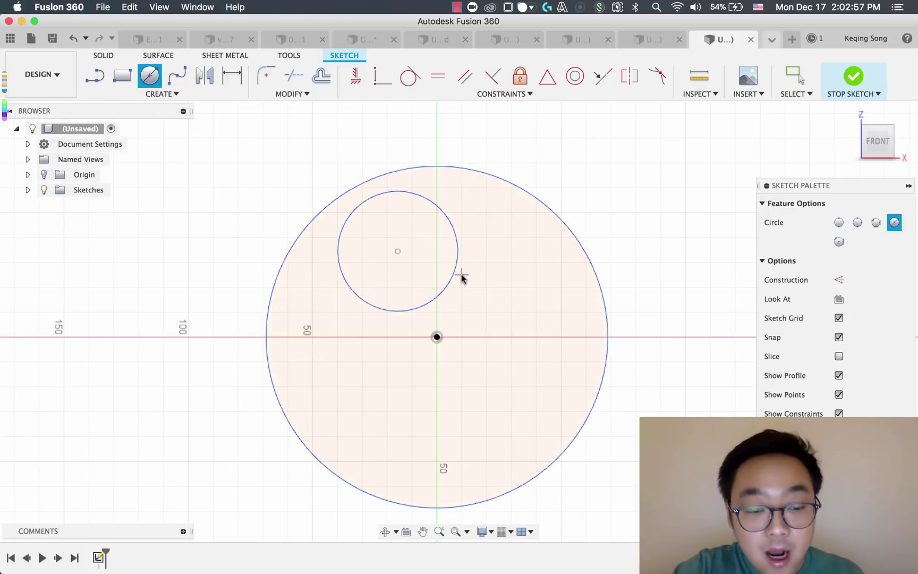
{"action": "key", "text": "Escape"}
- Select both the large circle and the small circle inside it for a sketch constraint
{"action": "left_click", "coordinate": [528, 195]}
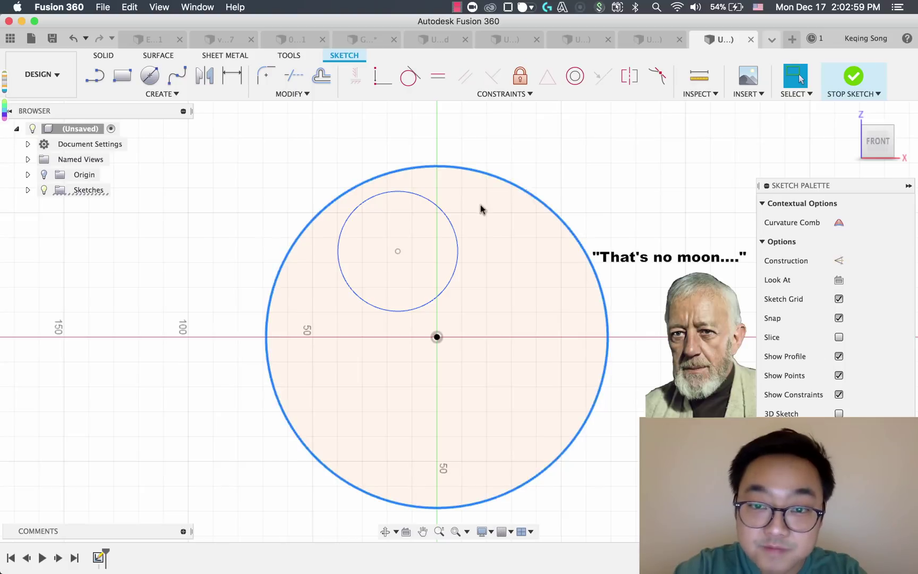
{"action": "left_click", "coordinate": [444, 217], "text": "shift"}
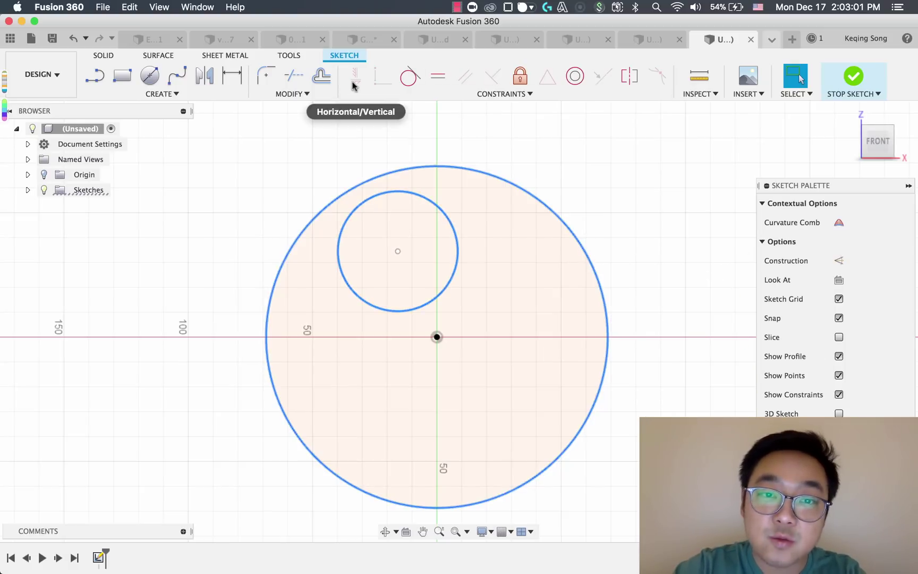